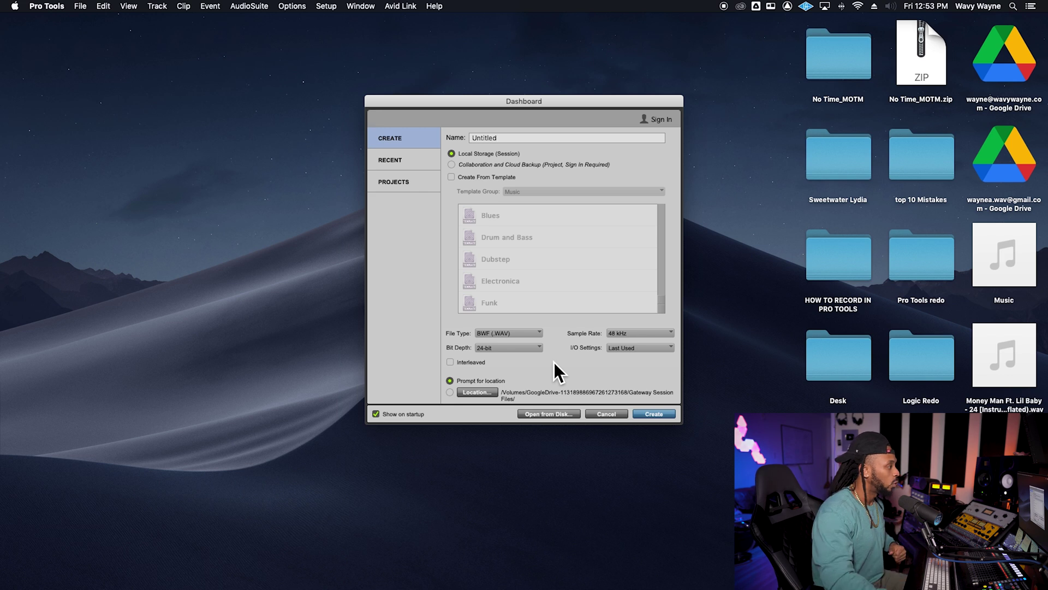
# Step: Try Collaboration and Cloud Backup and Create From Template, then revert to Local Storage without a template
pyautogui.click(474, 168)
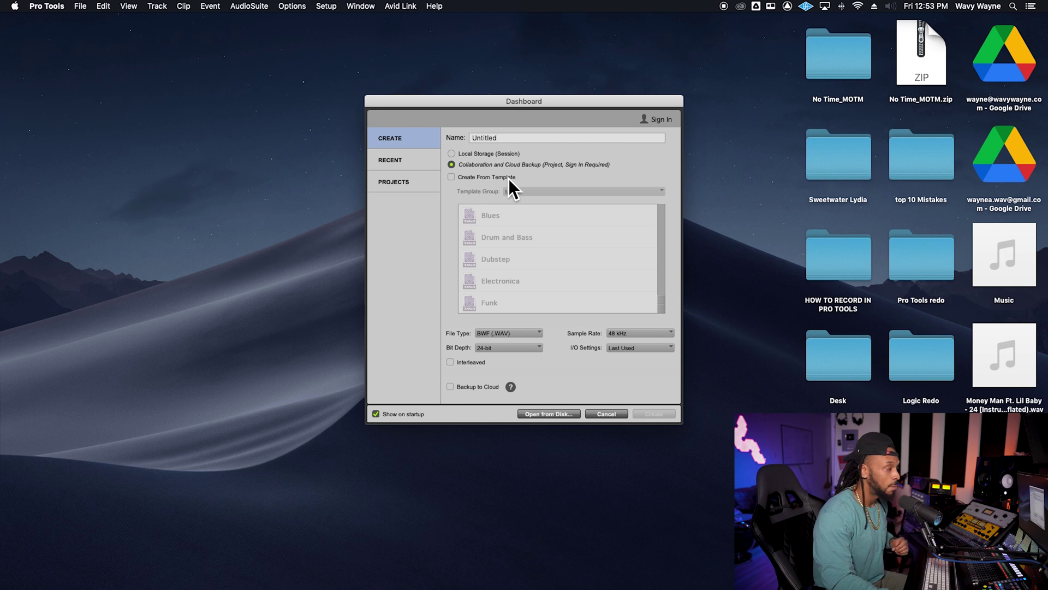
pyautogui.click(456, 181)
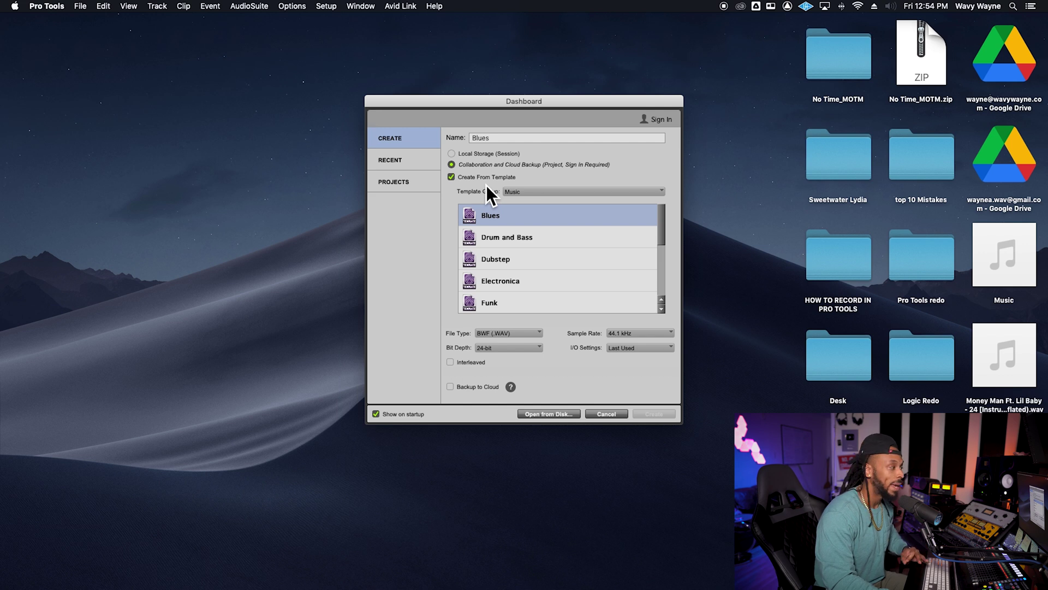
pyautogui.scroll(-5, 633, 259)
pyautogui.scroll(5, 633, 259)
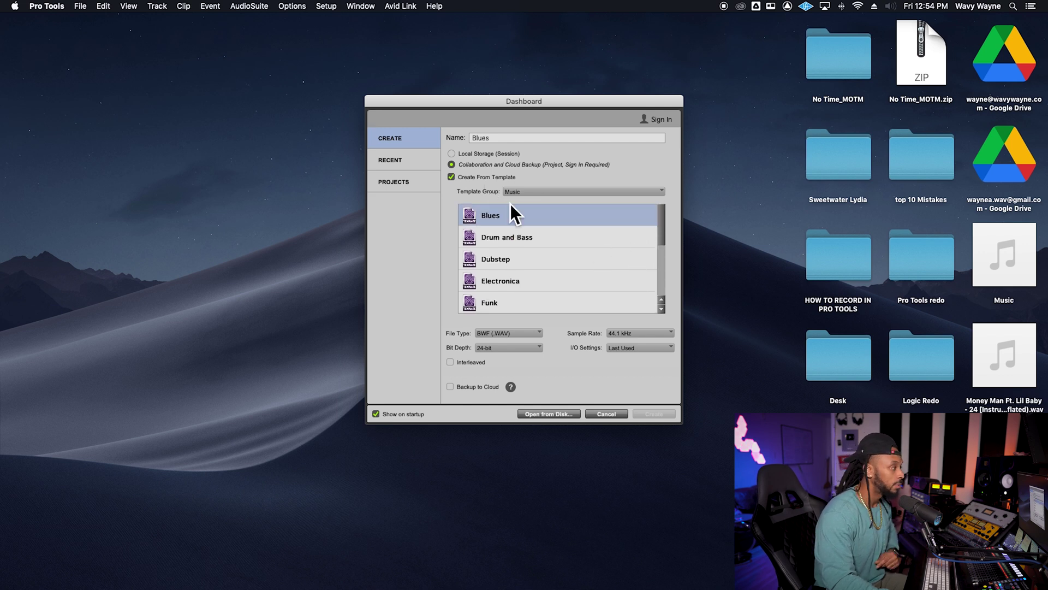
pyautogui.click(494, 178)
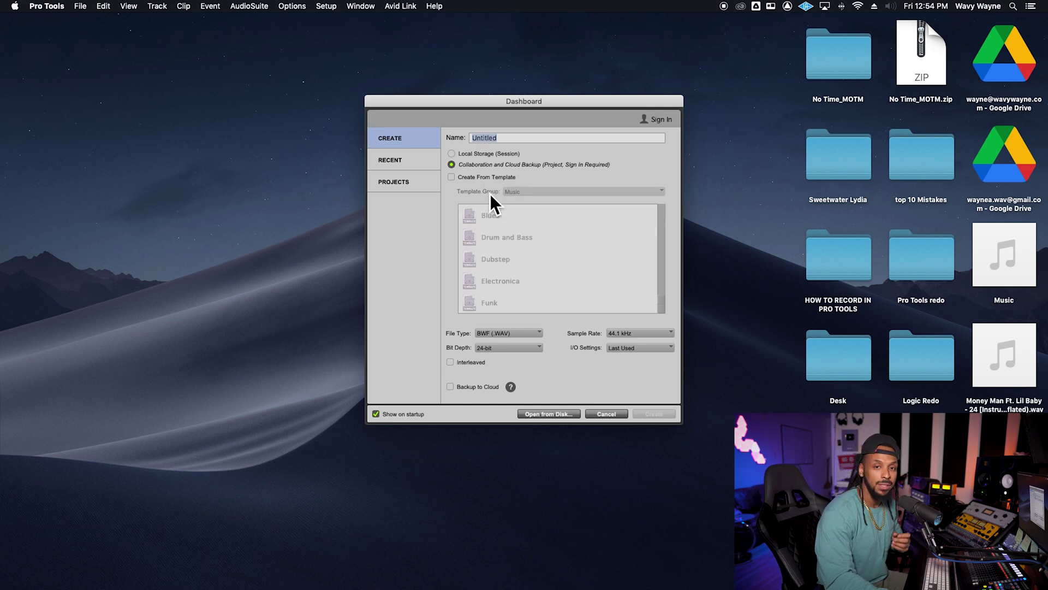
pyautogui.click(455, 156)
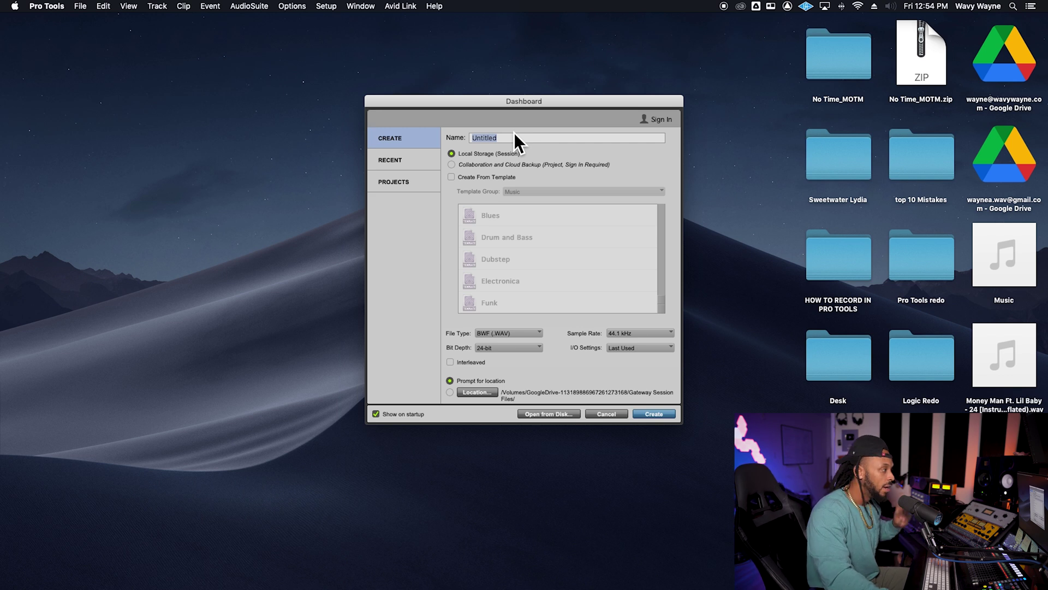
# Step: Enter 'My First Session' as the new session's name
pyautogui.write('M')
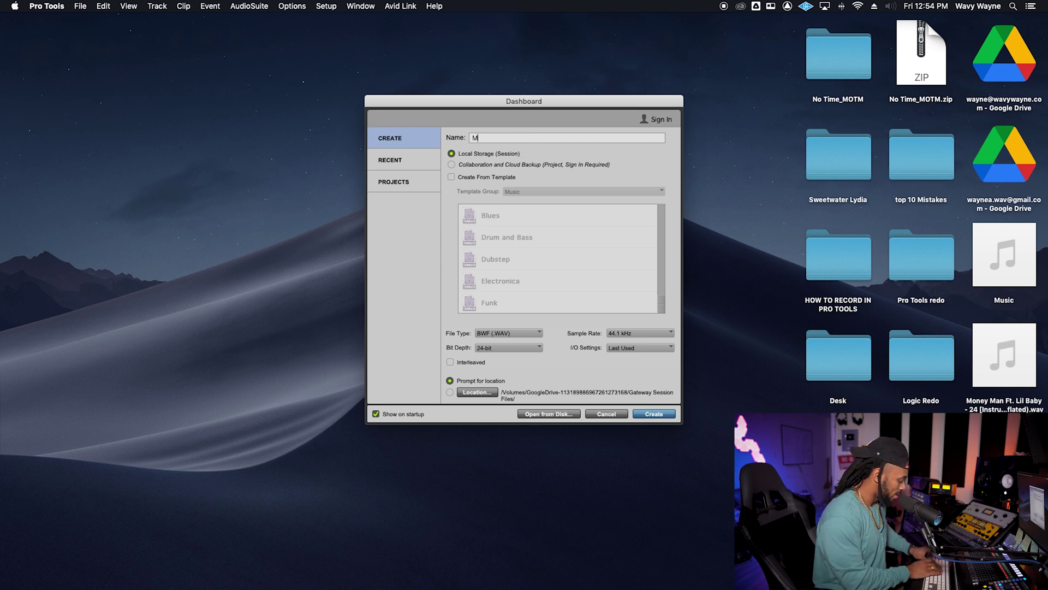
pyautogui.write('y First Session')
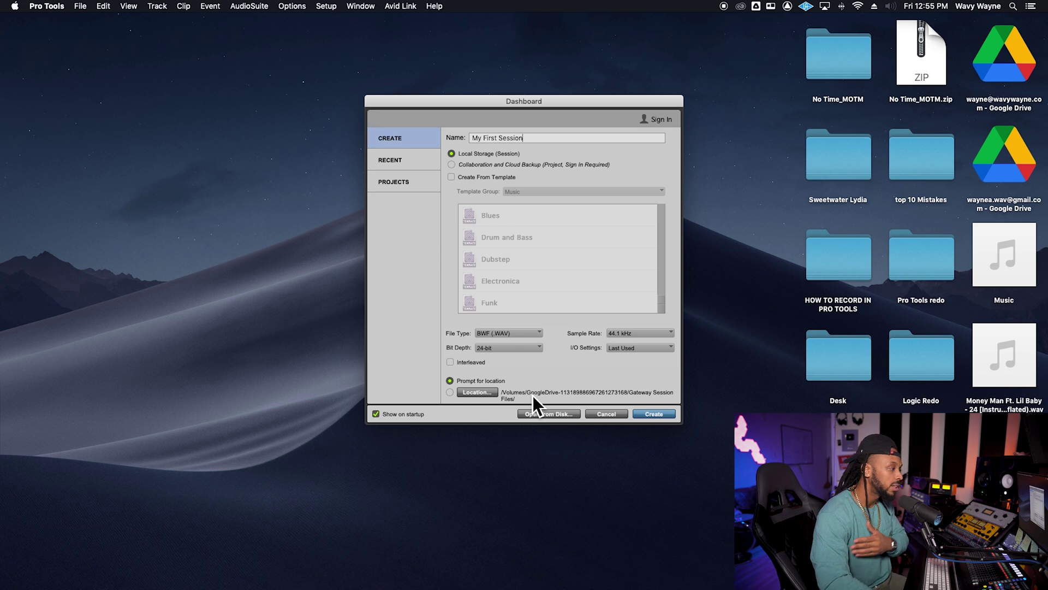
# Step: Dismiss the Location folder browser and choose Prompt for location instead
pyautogui.click(474, 392)
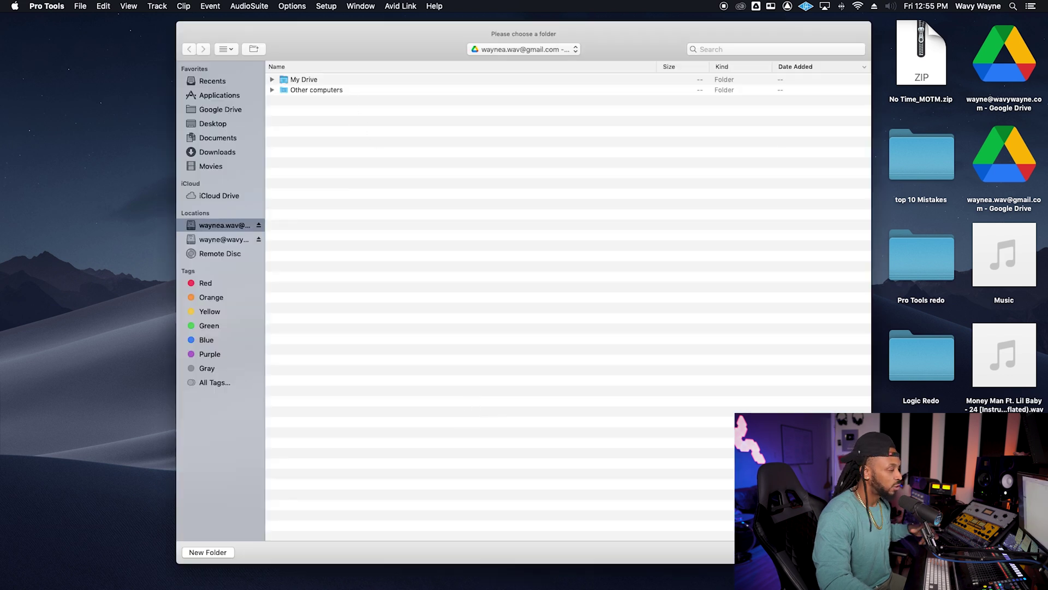
pyautogui.press('Escape')
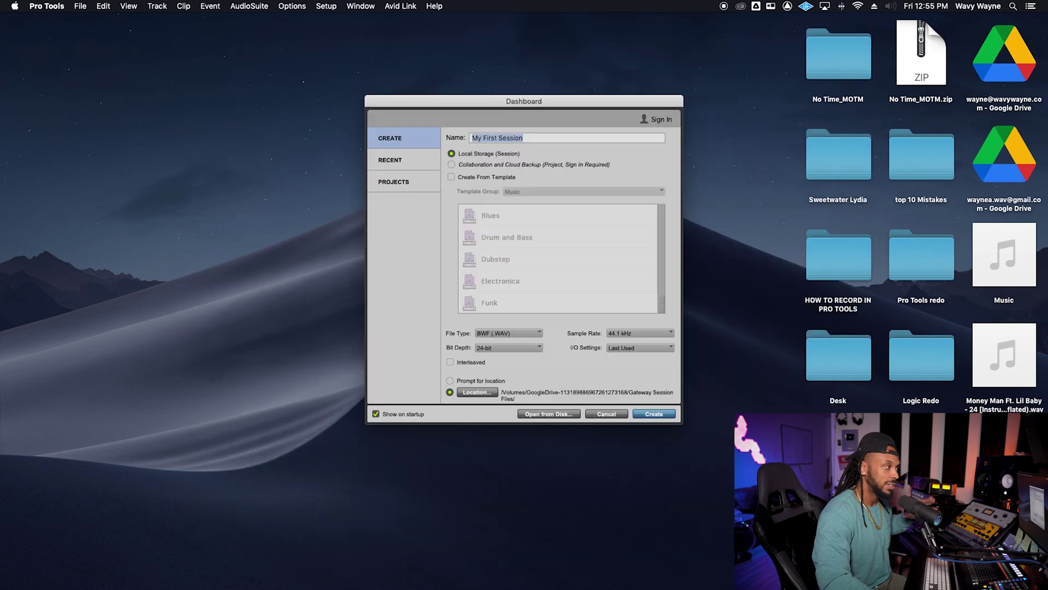
pyautogui.click(459, 384)
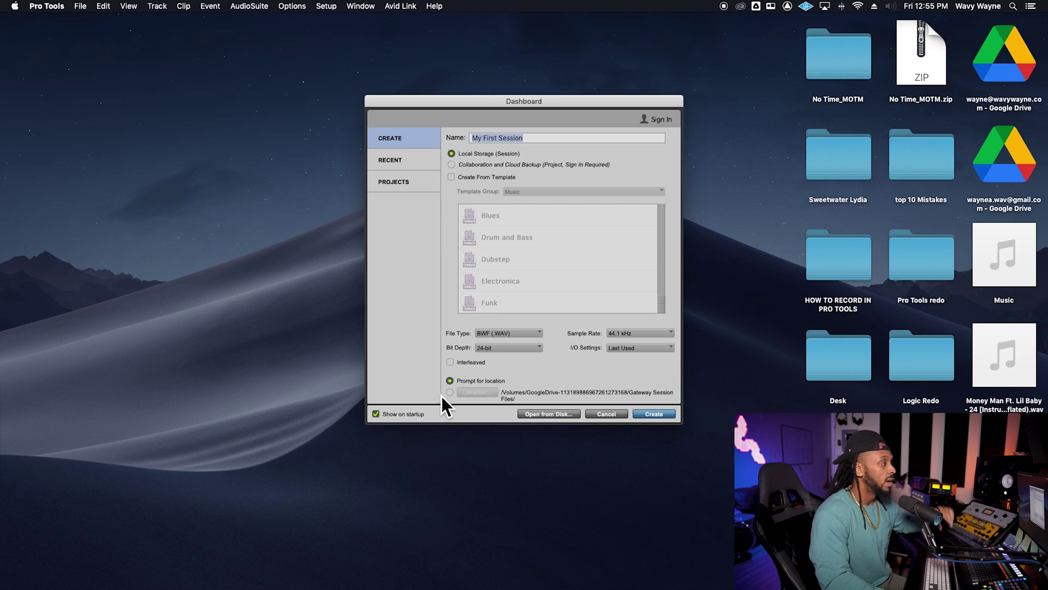
# Step: Cancel the current Dashboard and reopen a fresh Untitled one via File > Create New
pyautogui.moveTo(541, 103); pyautogui.dragTo(528, 100)
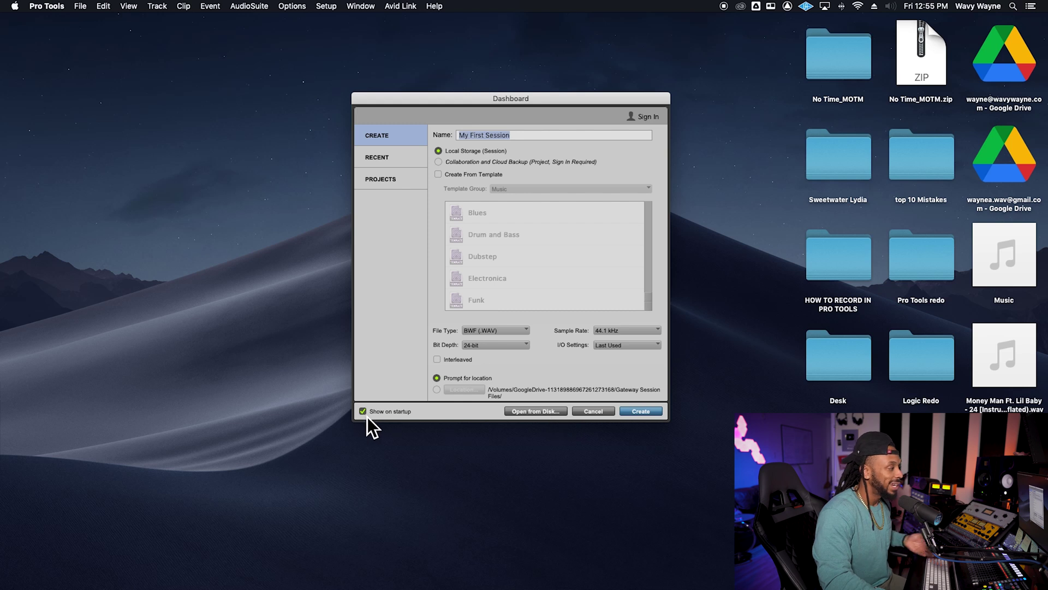
pyautogui.click(589, 415)
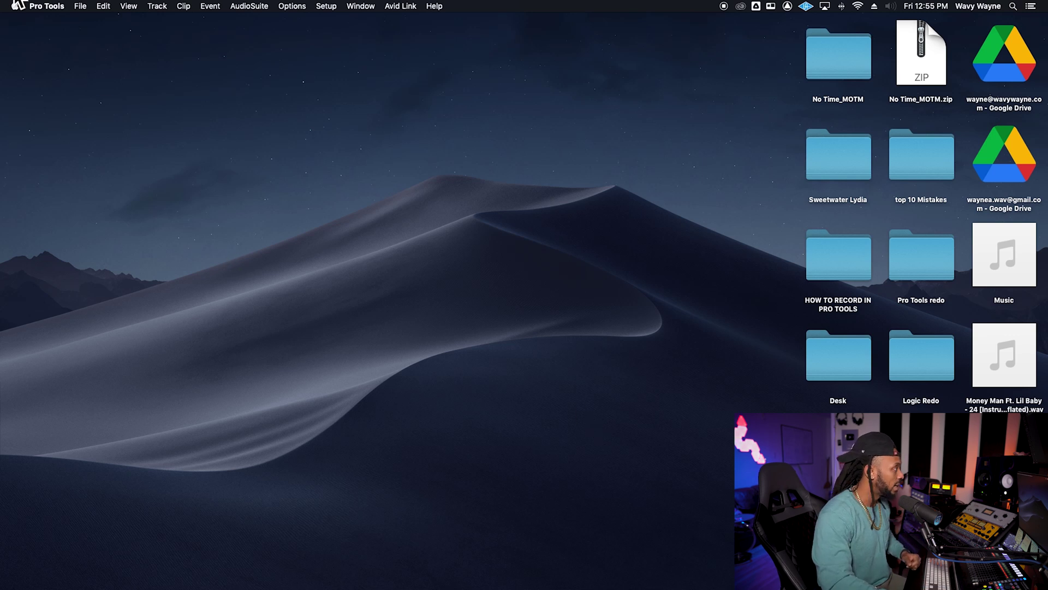
pyautogui.click(79, 6)
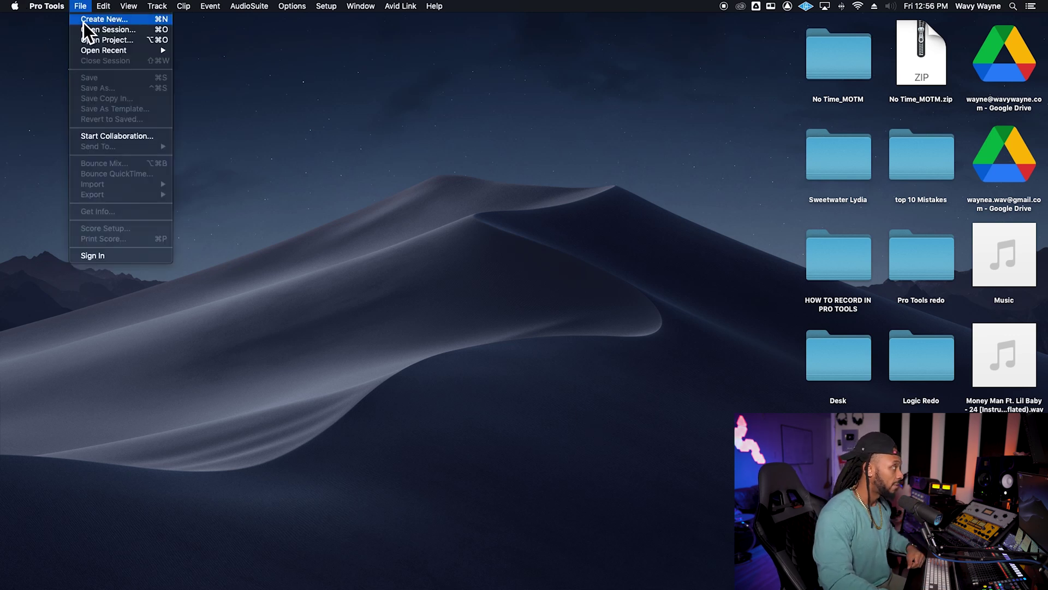
pyautogui.click(83, 22)
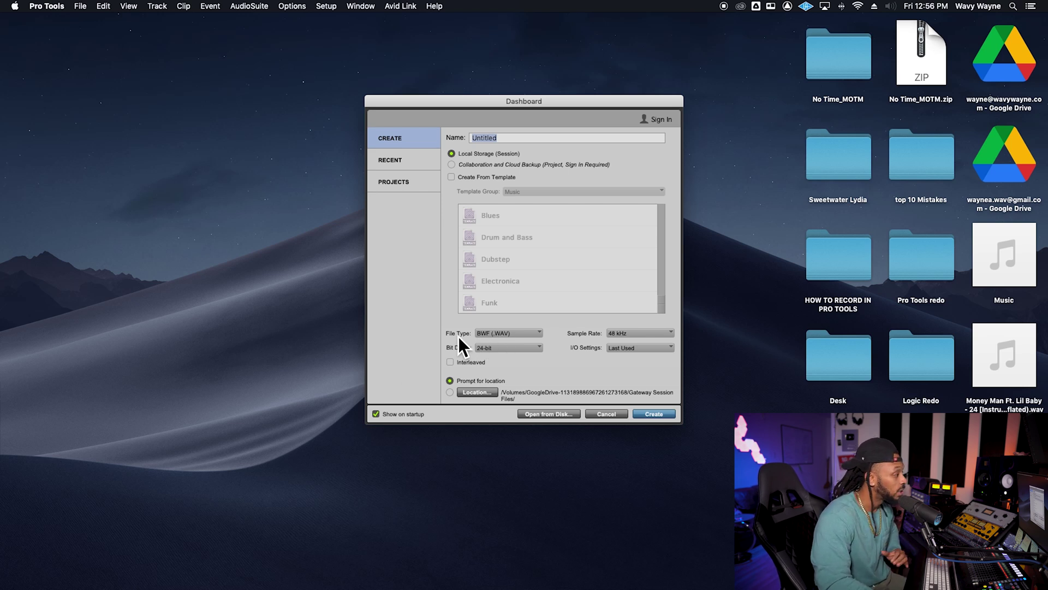
pyautogui.click(501, 334)
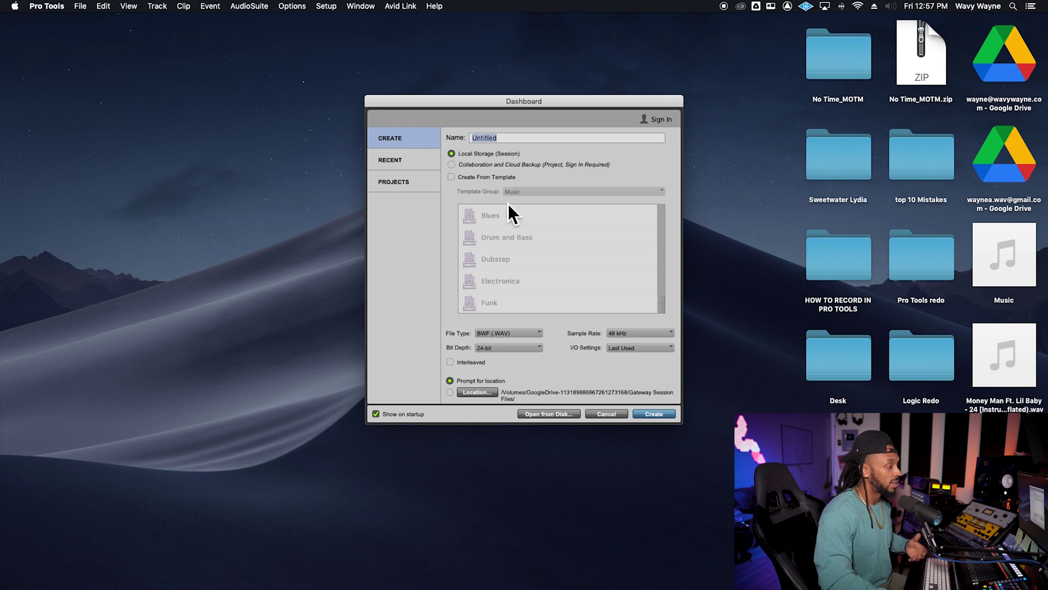
# Step: Choose the Stereo Mix I/O Settings preset and create the session
pyautogui.click(619, 351)
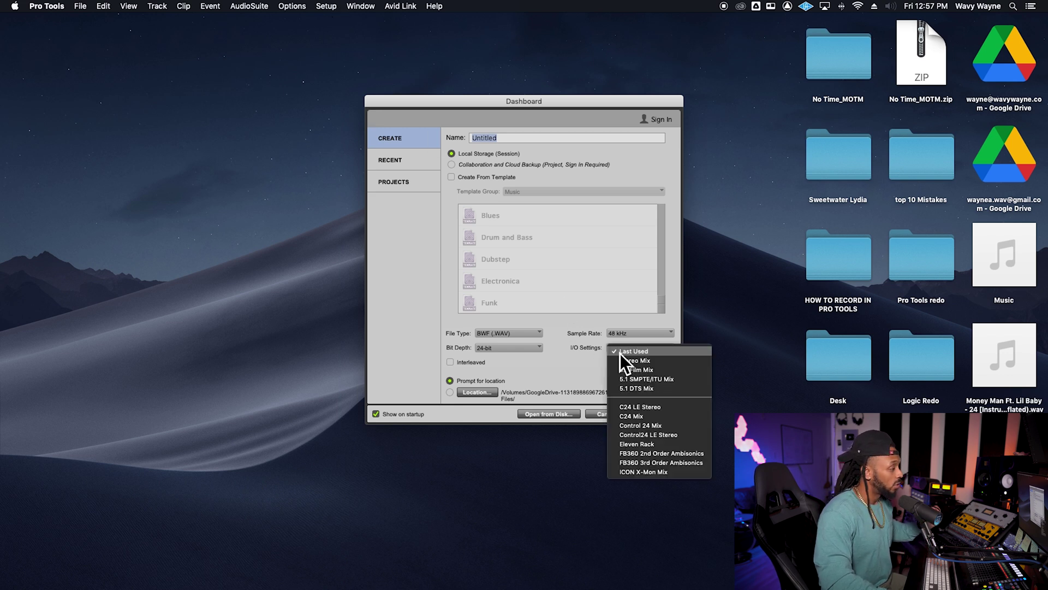
pyautogui.click(640, 362)
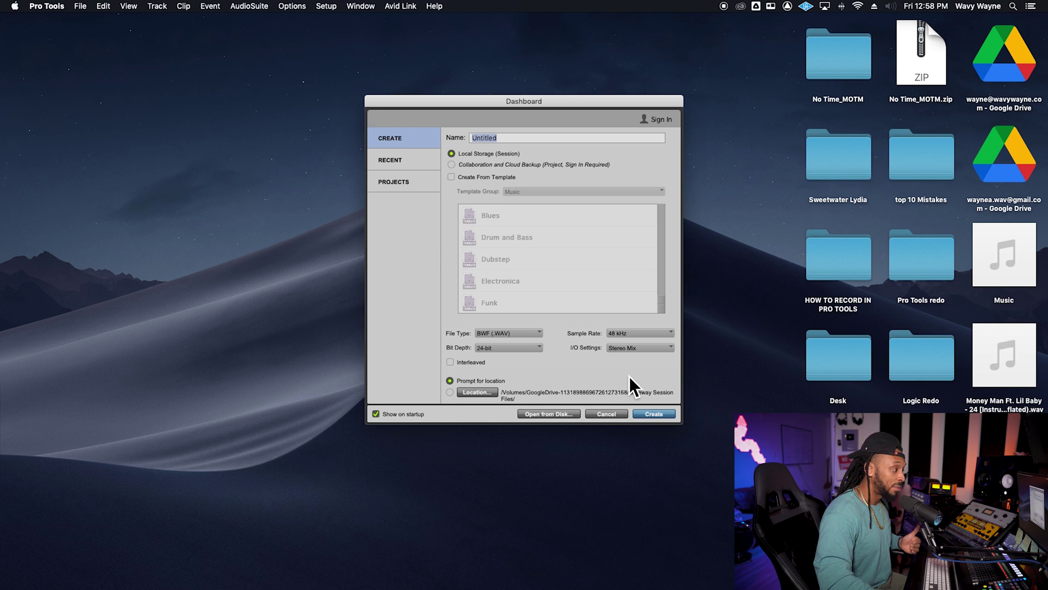
pyautogui.click(662, 416)
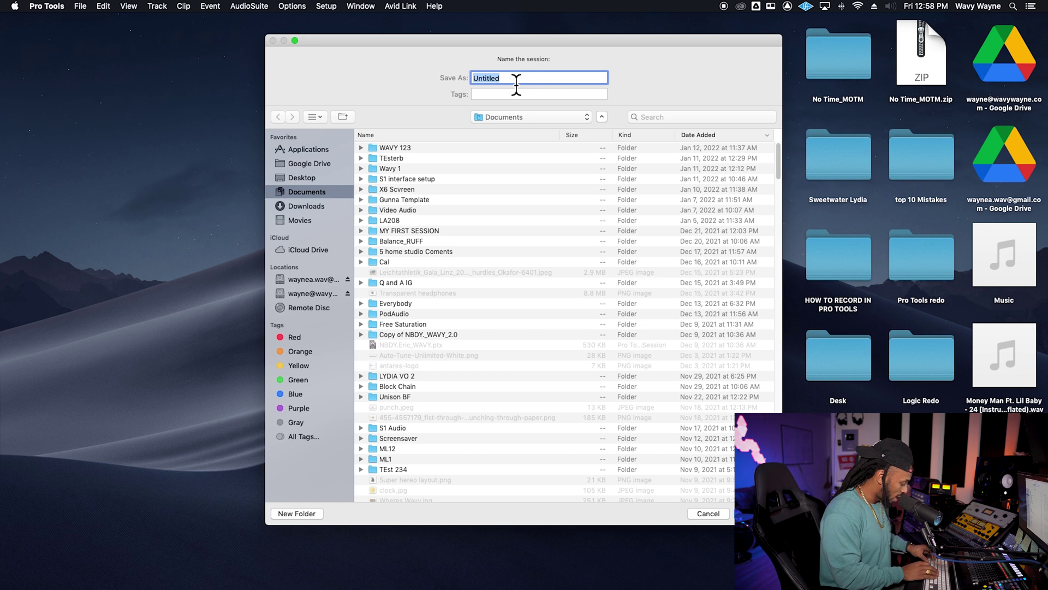
pyautogui.write('My First Session')
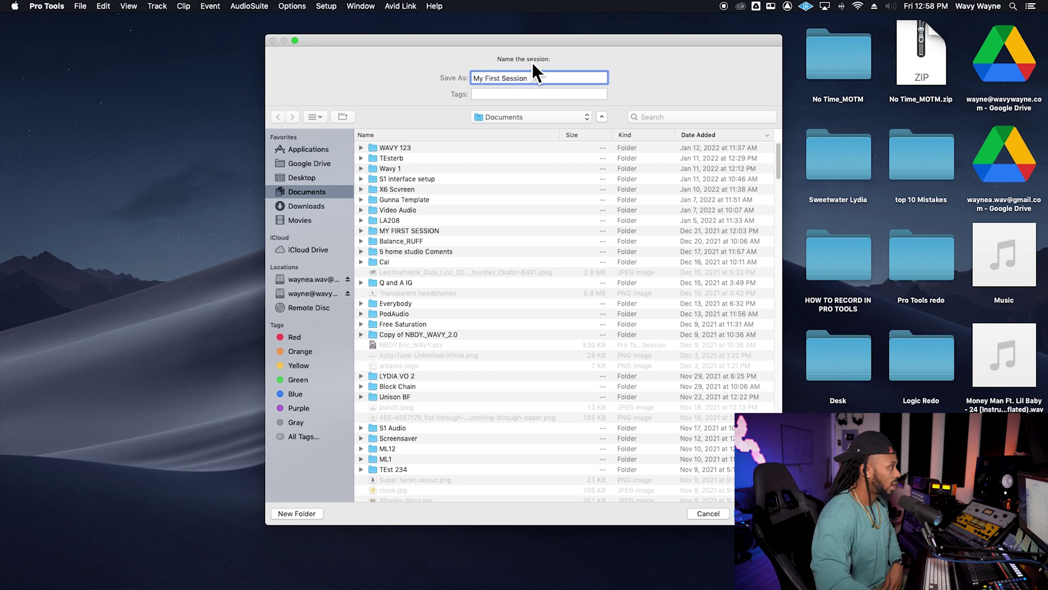
pyautogui.press('Return')
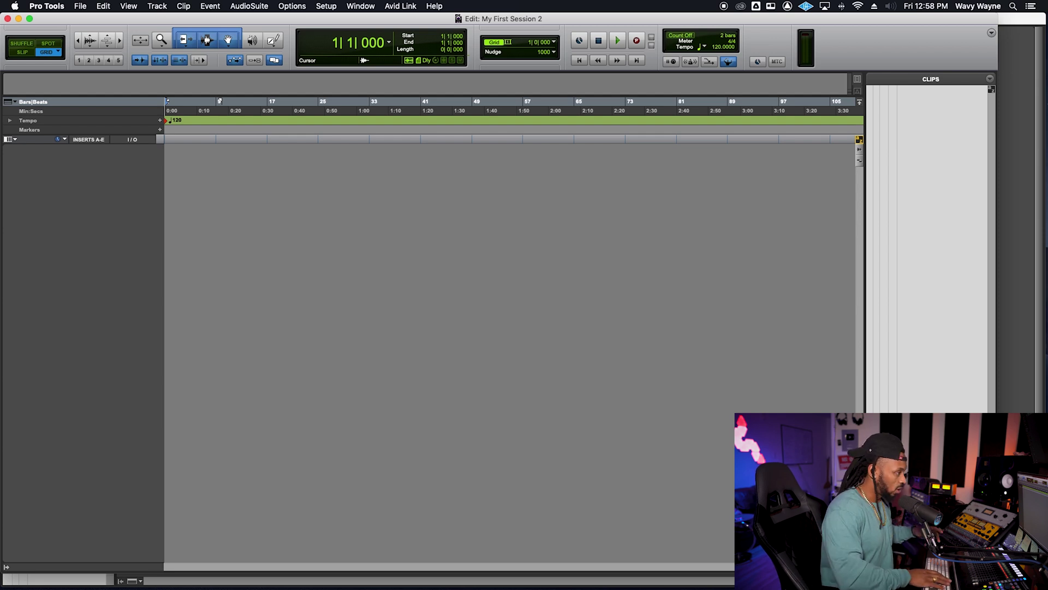
pyautogui.press('super+equal')
pyautogui.press('super+equal')
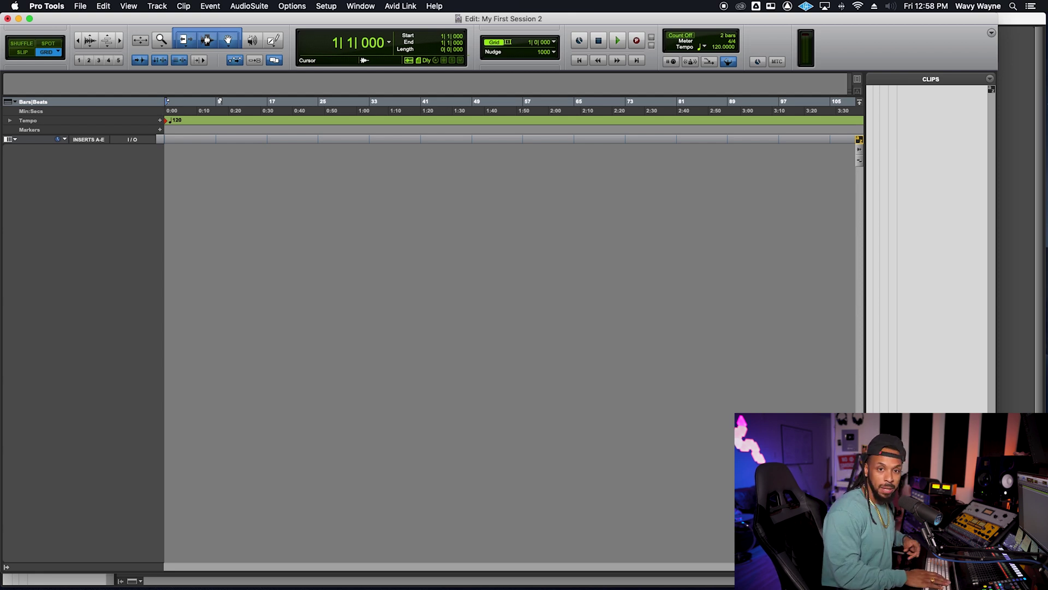
pyautogui.press('super+equal')
pyautogui.press('super+equal')
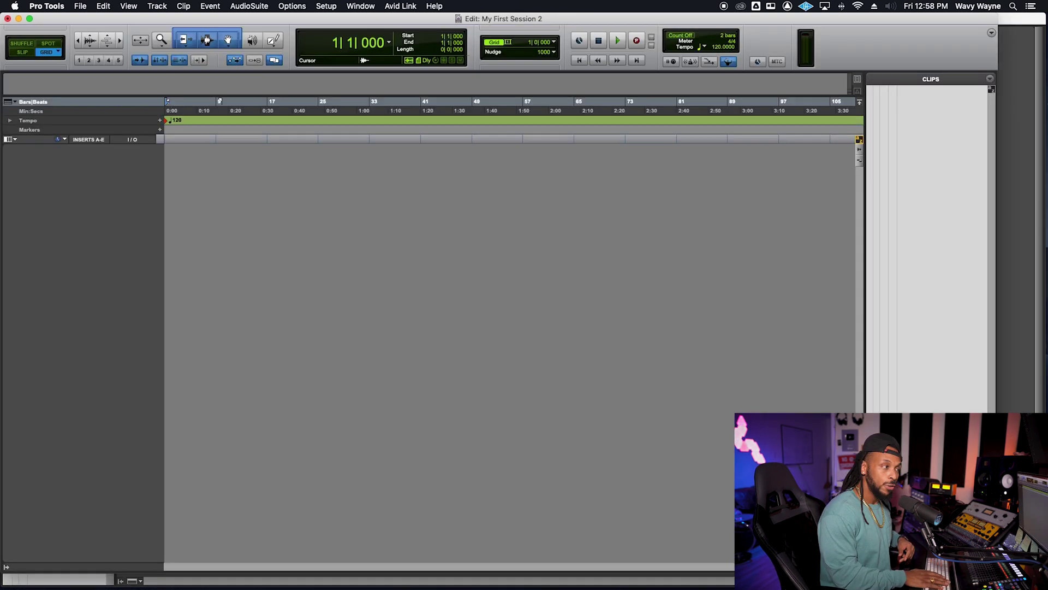
pyautogui.press('super+equal')
pyautogui.press('super+equal')
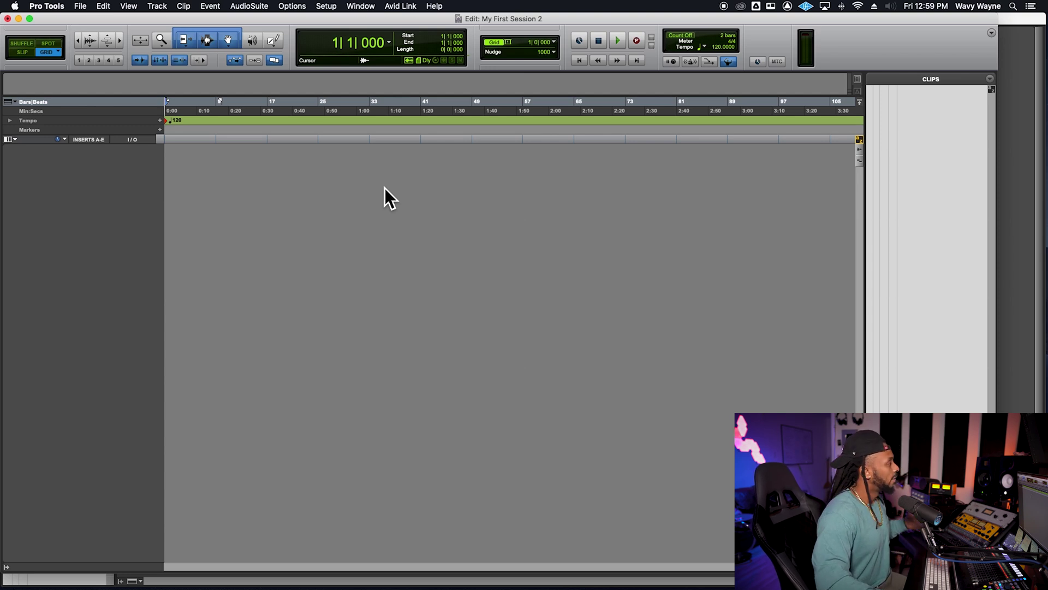
# Step: Create one mono audio track named 'Wavy VOX' via Track > New and make it taller
pyautogui.click(165, 7)
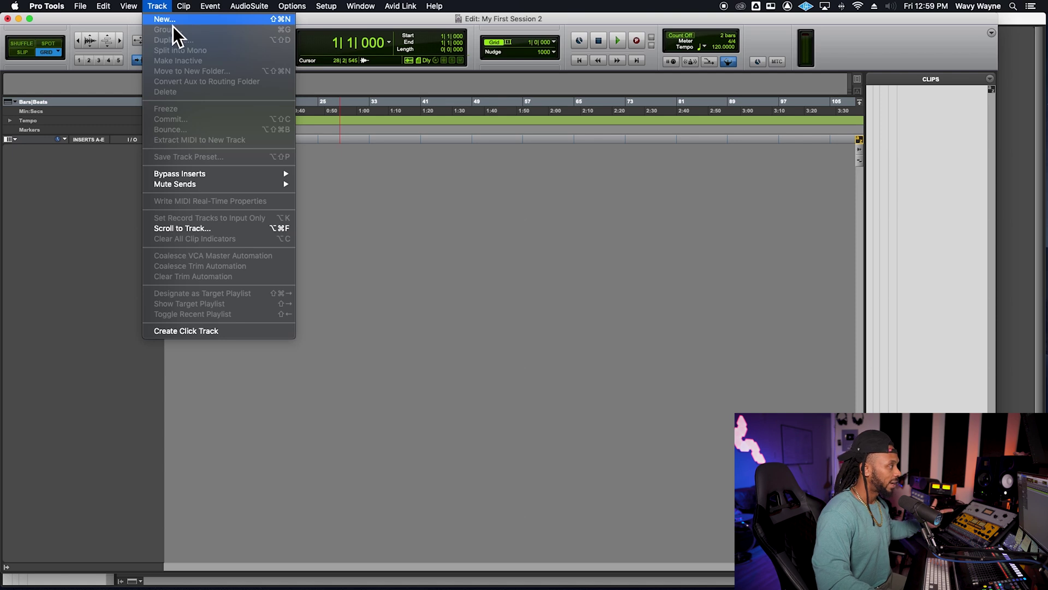
pyautogui.click(283, 25)
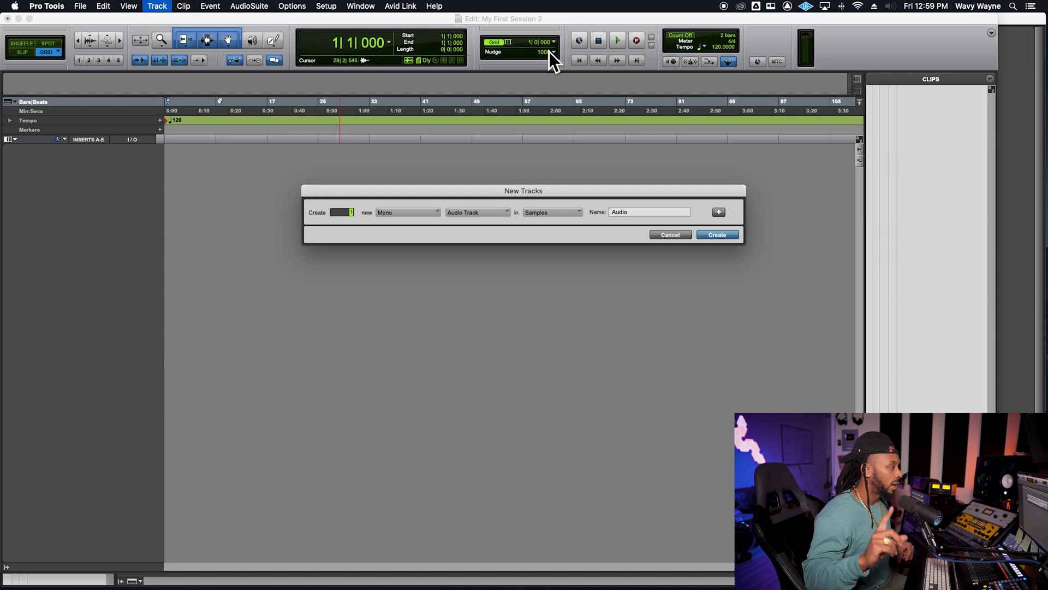
pyautogui.press('Tab')
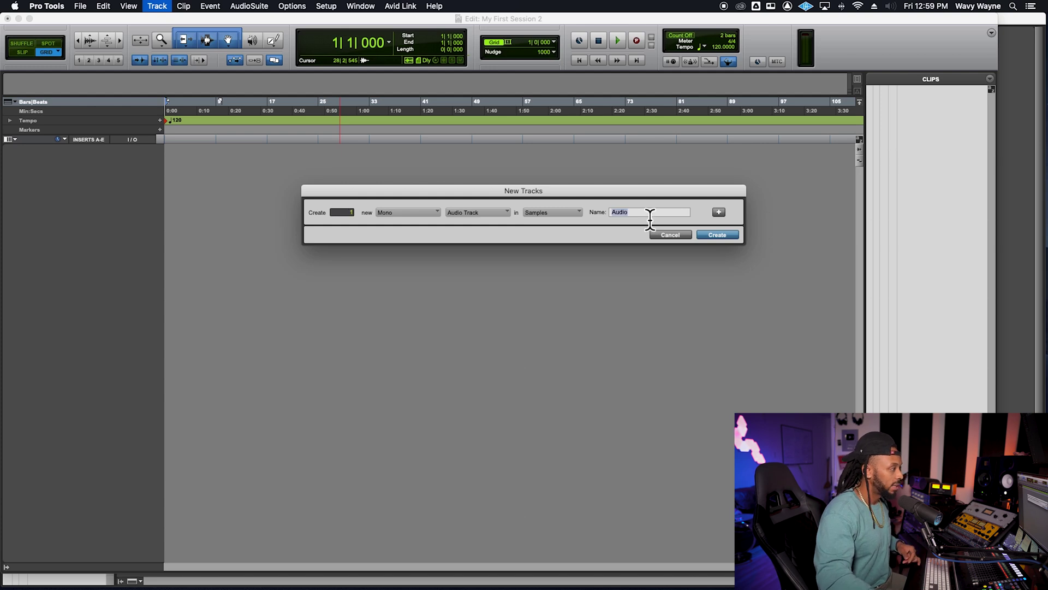
pyautogui.write('Wavy VOX')
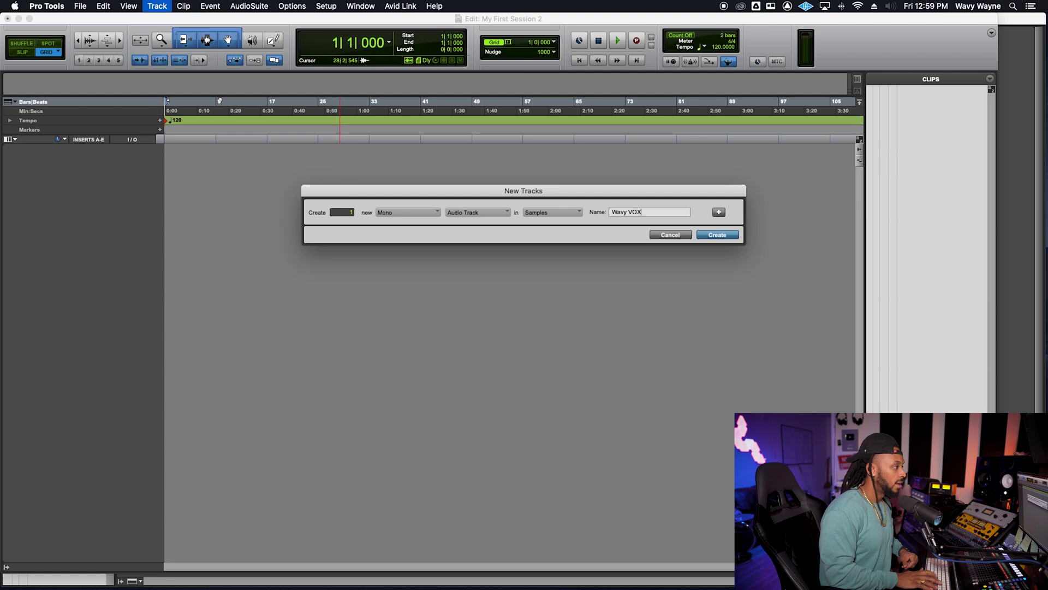
pyautogui.press('Return')
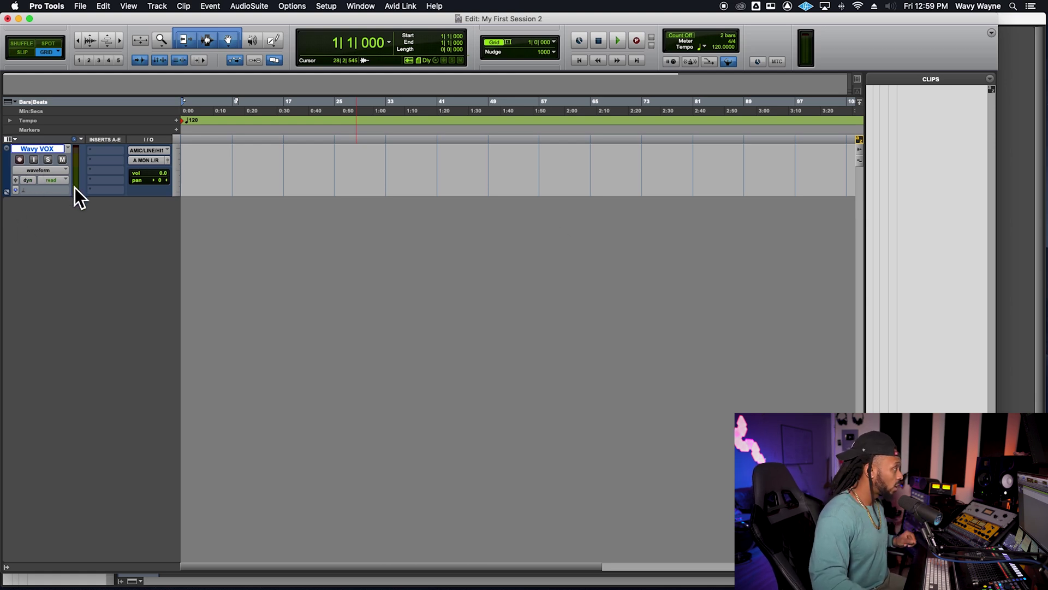
pyautogui.moveTo(83, 202); pyautogui.dragTo(78, 221)
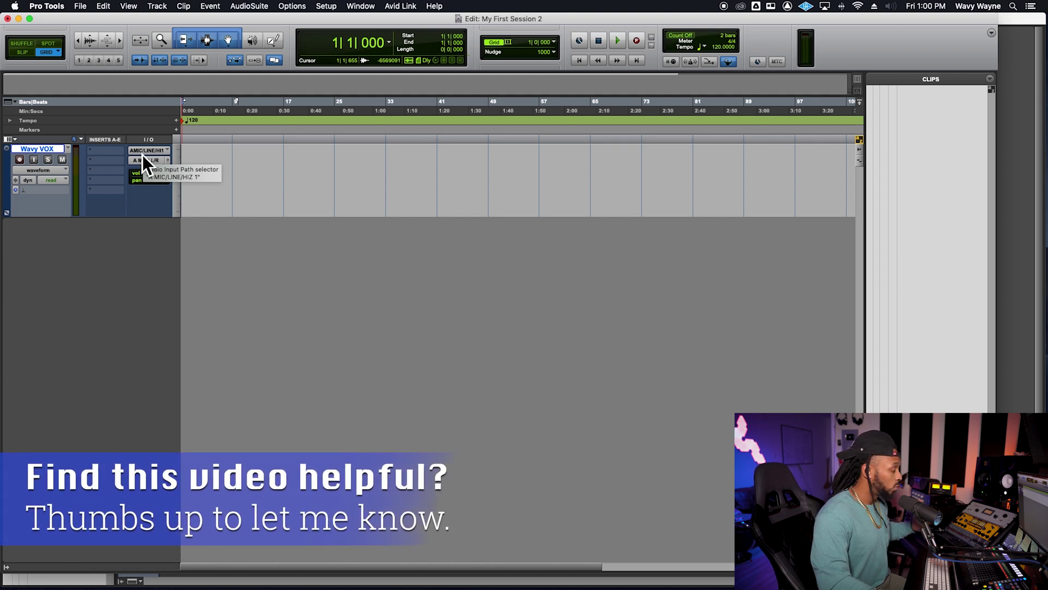
# Step: Set the Wavy VOX track's input to A MIC/LINE/HIZ 1 (Mono)
pyautogui.click(149, 153)
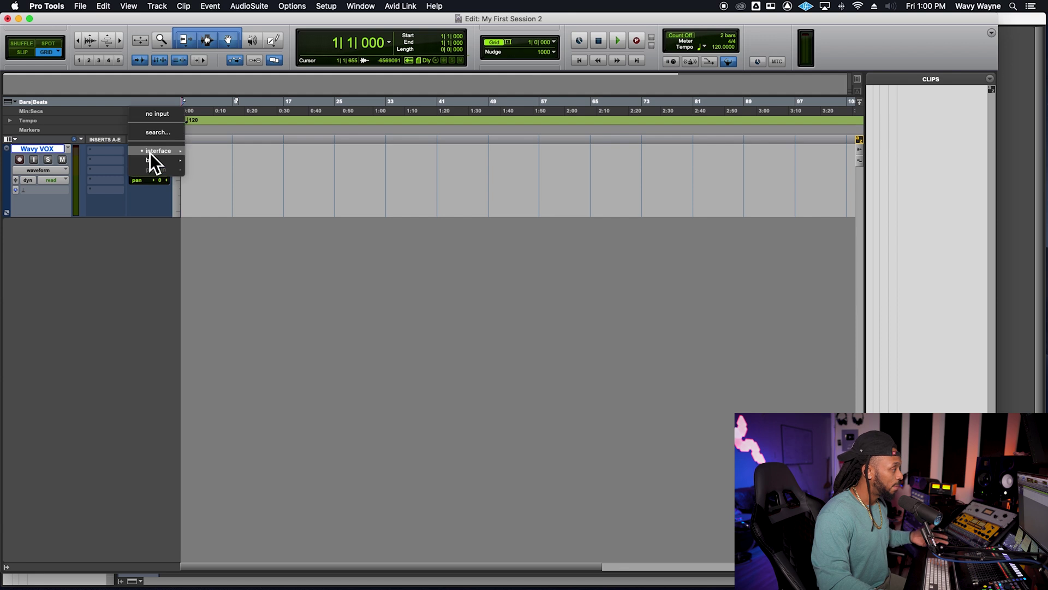
pyautogui.moveTo(150, 154)
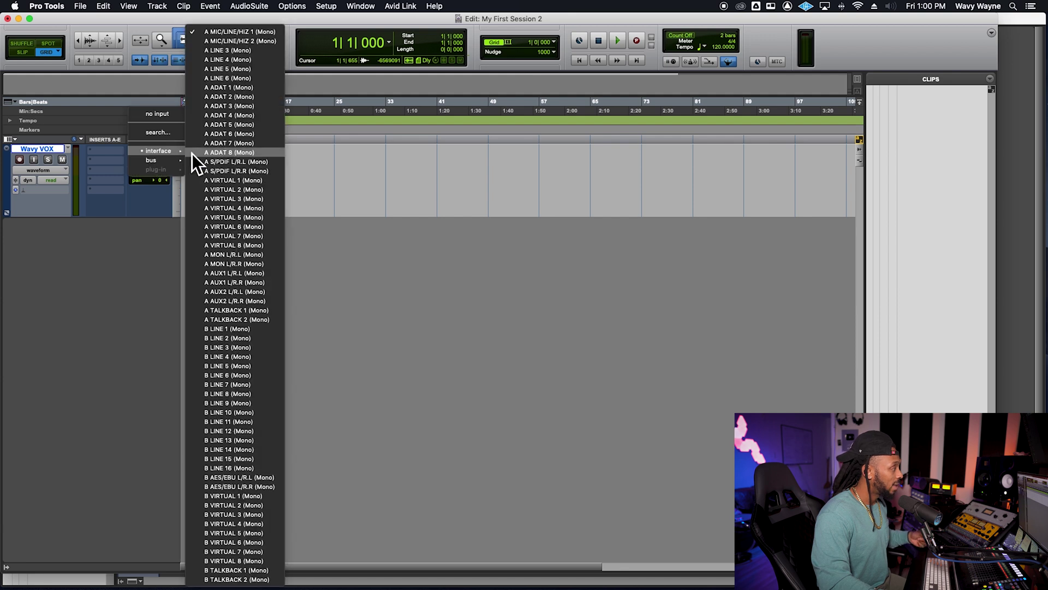
pyautogui.click(271, 37)
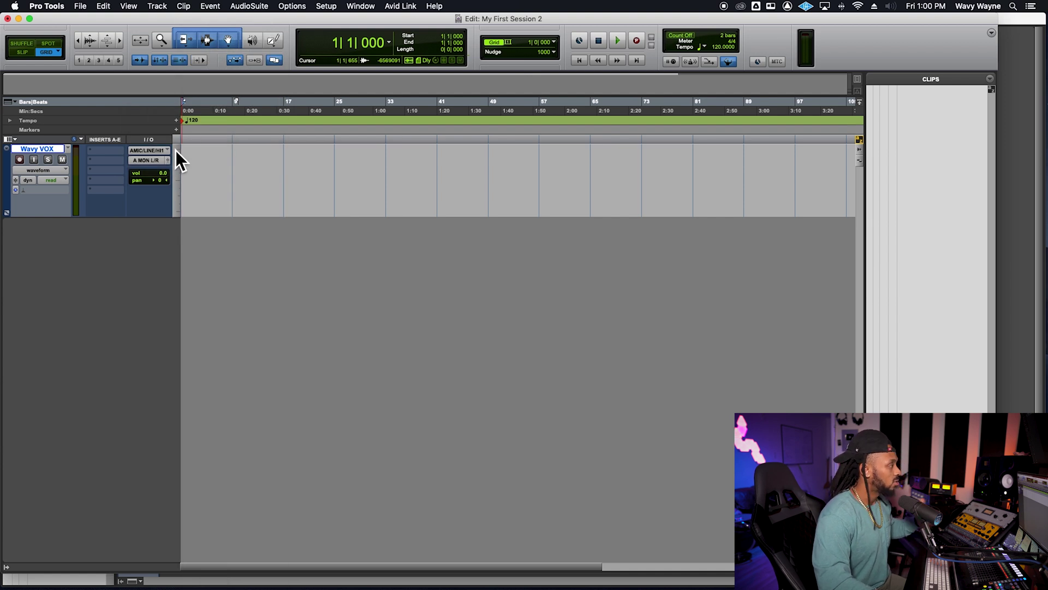
# Step: Route the track's output to A MON L/R and record-arm it
pyautogui.click(141, 164)
pyautogui.moveTo(179, 163)
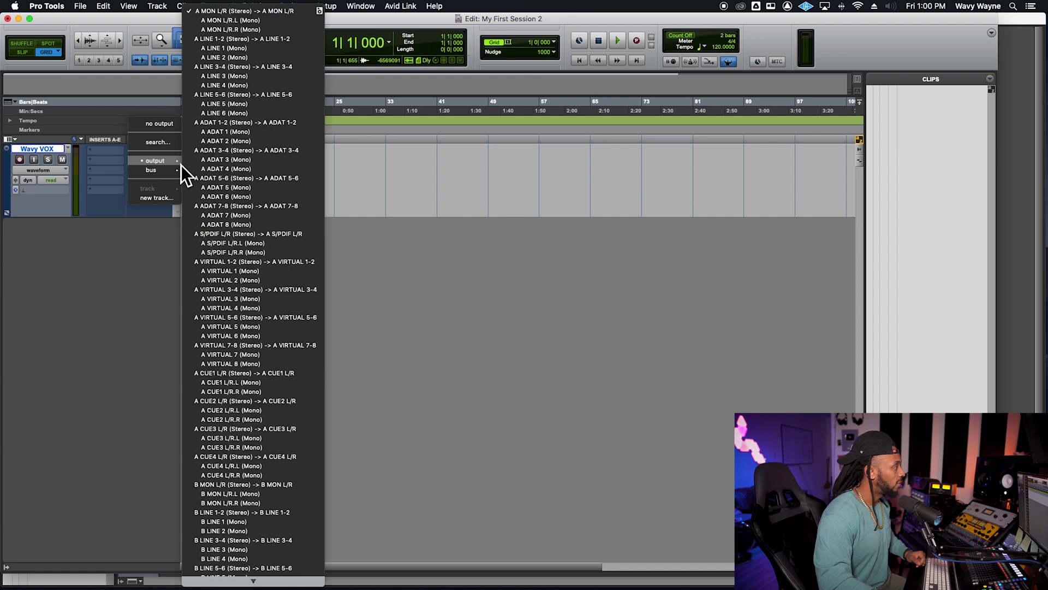
pyautogui.click(307, 14)
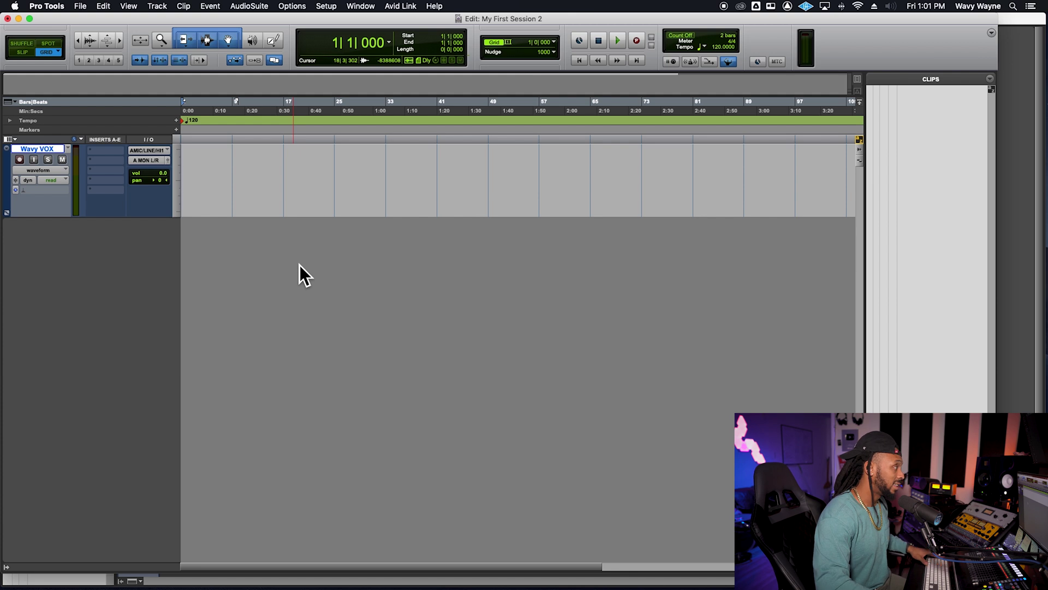
pyautogui.click(22, 161)
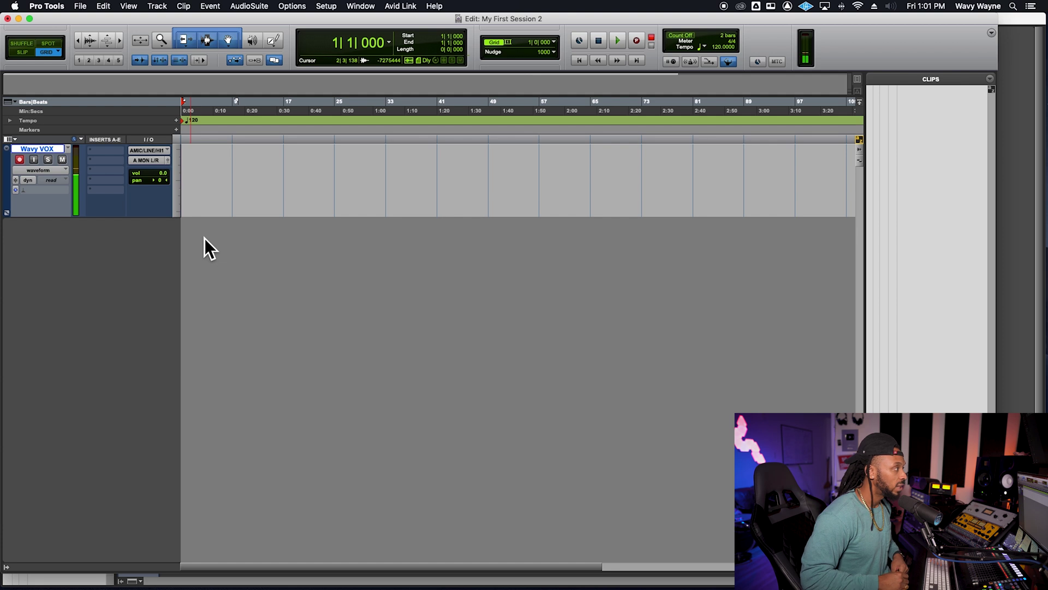
# Step: Show the floating Transport window from the Window menu and position it near screen centre
pyautogui.click(364, 8)
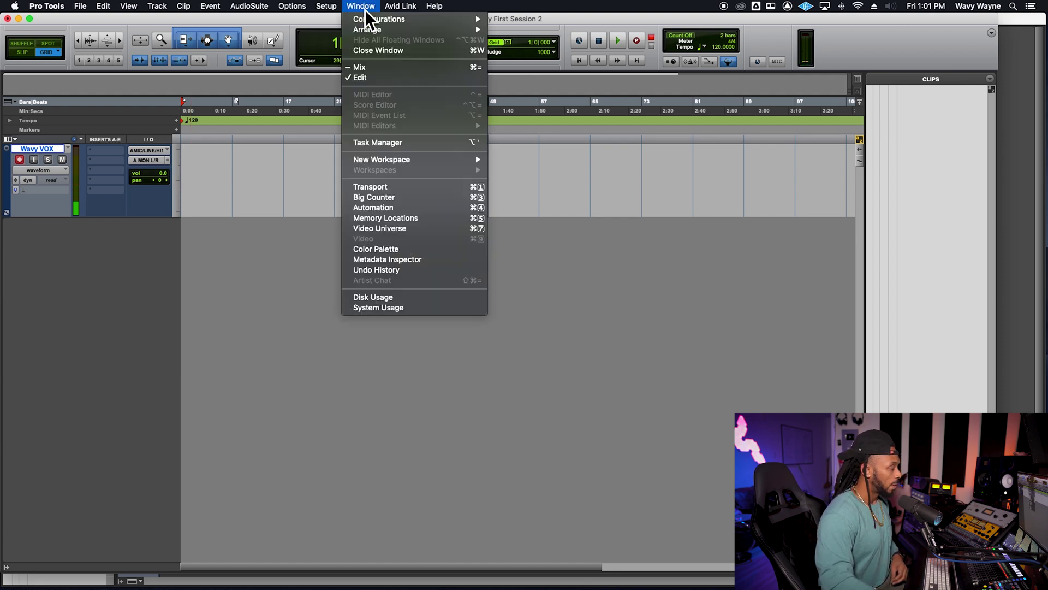
pyautogui.click(410, 188)
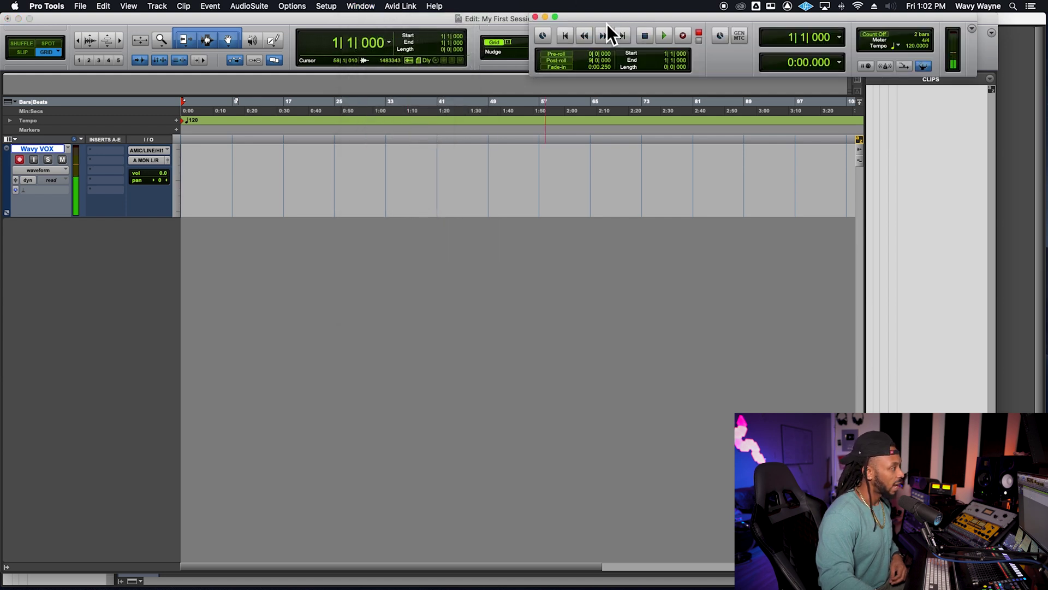
pyautogui.moveTo(607, 23); pyautogui.dragTo(394, 369)
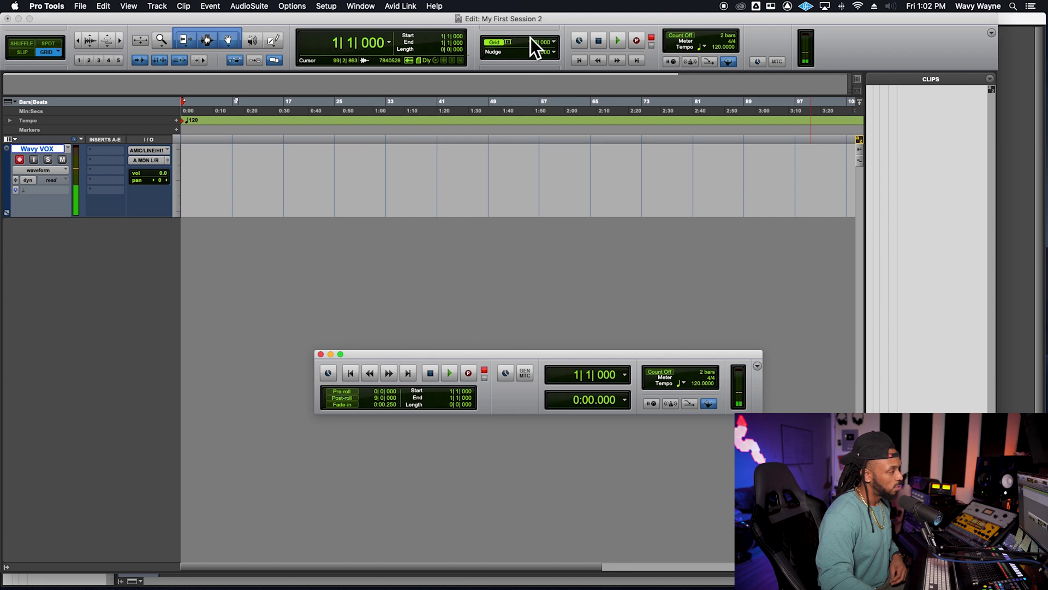
pyautogui.moveTo(598, 362); pyautogui.dragTo(548, 352)
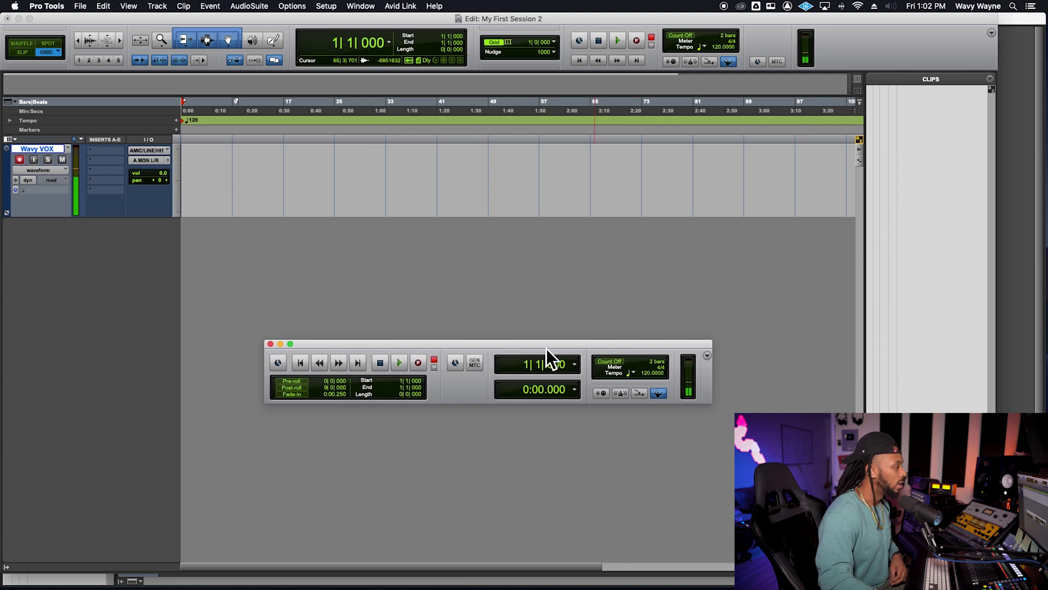
# Step: Enable Record in the Transport window and start recording with the Spacebar
pyautogui.click(419, 364)
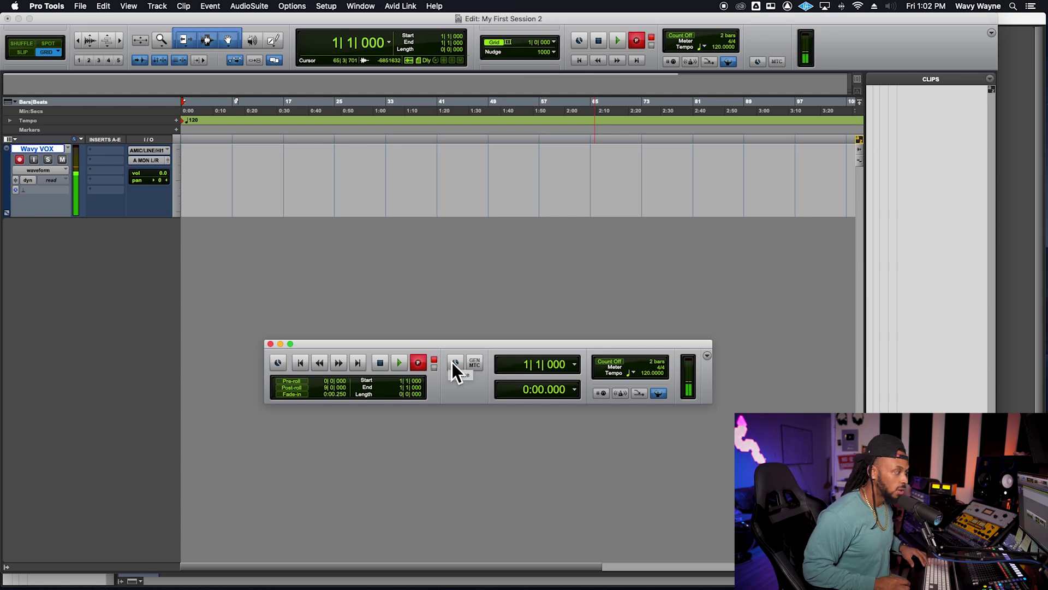
pyautogui.press('space')
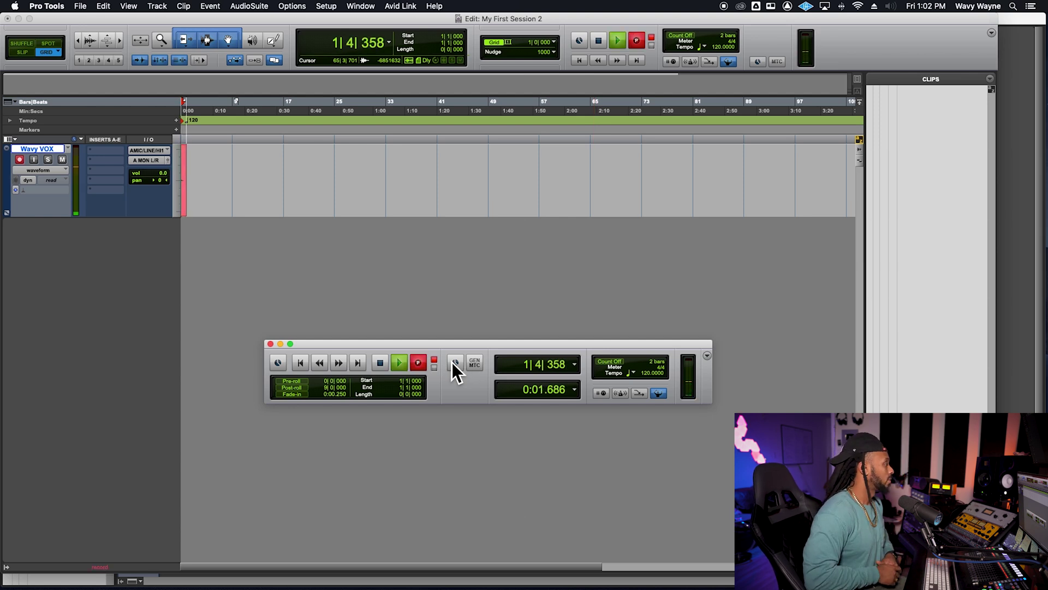